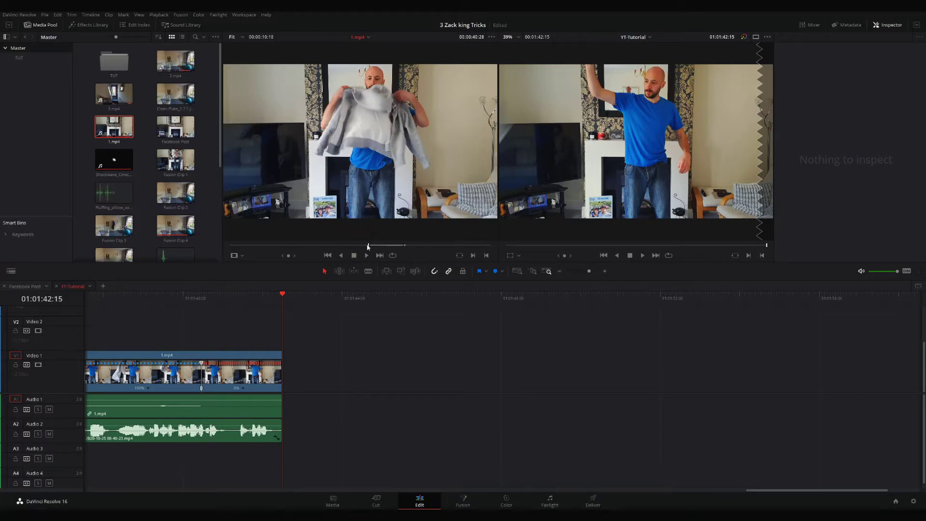
Step: Review the 1.mp4 source and park at 00:00:28:04, where he stands in the grey hoodie
{"action": "left_click_drag", "start_coordinate": [368, 247], "coordinate": [337, 247]}
{"action": "key", "text": "space"}
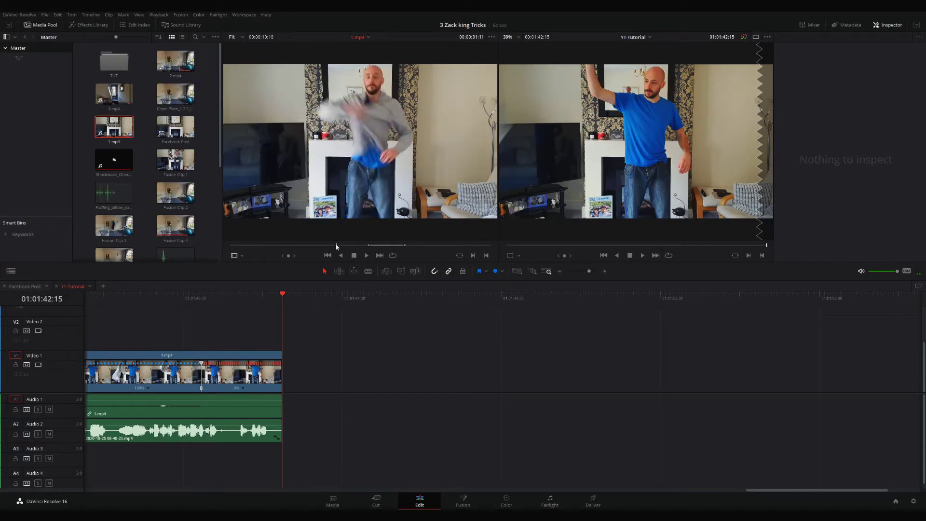
{"action": "left_click_drag", "start_coordinate": [337, 248], "coordinate": [326, 249]}
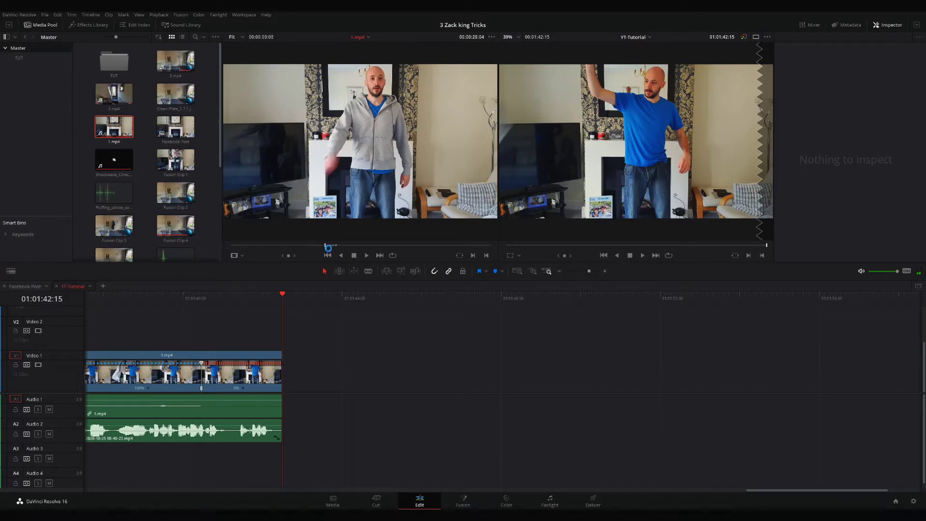
Step: Place the grey-hoodie section on V1, then add the blue T-shirt footage from 00:00:54:27 after it
{"action": "left_click_drag", "start_coordinate": [362, 136], "coordinate": [382, 377]}
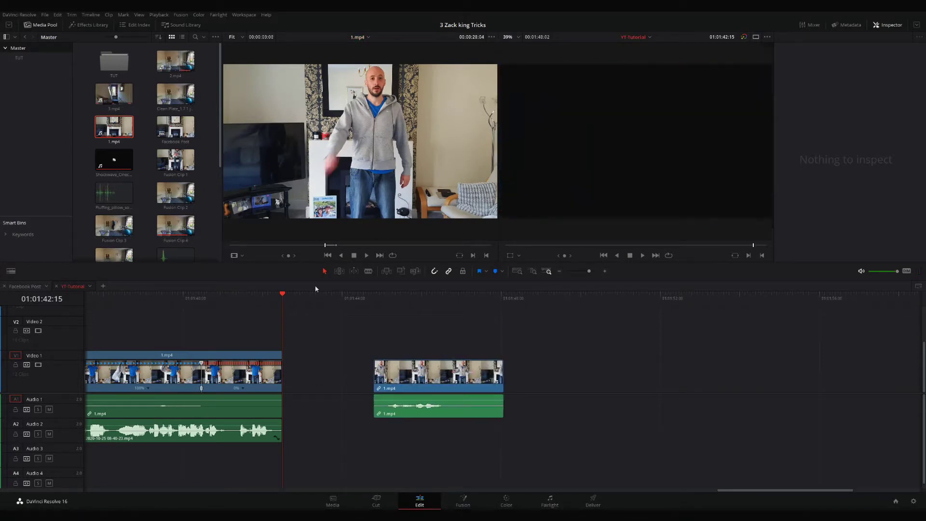
{"action": "left_click_drag", "start_coordinate": [352, 247], "coordinate": [394, 251]}
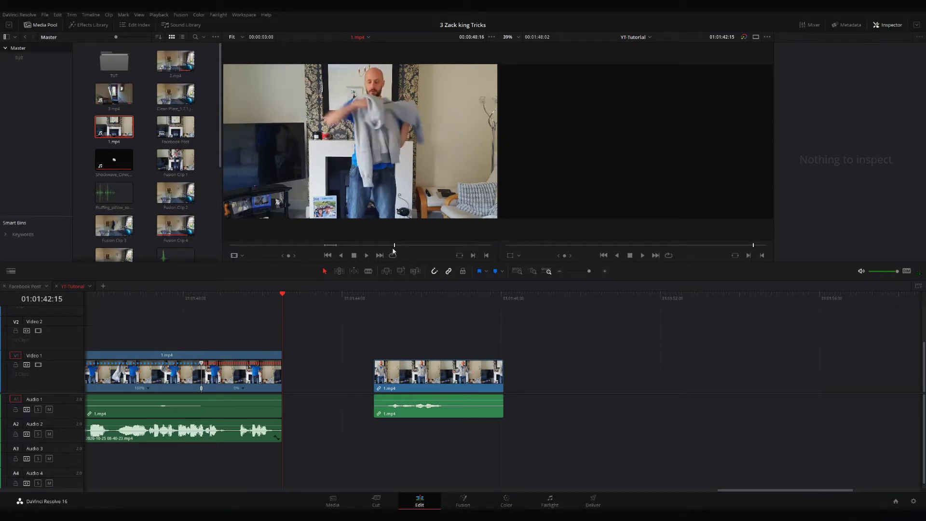
{"action": "left_click", "coordinate": [415, 246]}
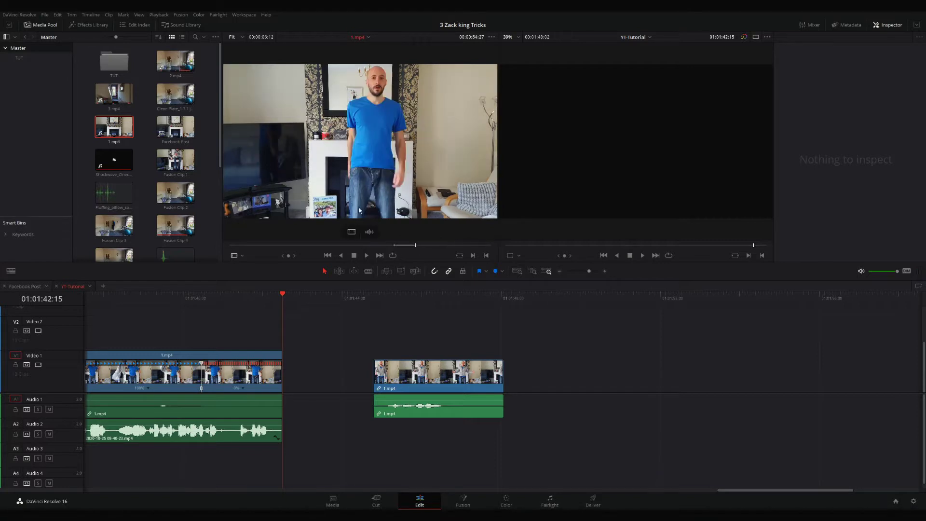
{"action": "left_click_drag", "start_coordinate": [358, 211], "coordinate": [537, 377]}
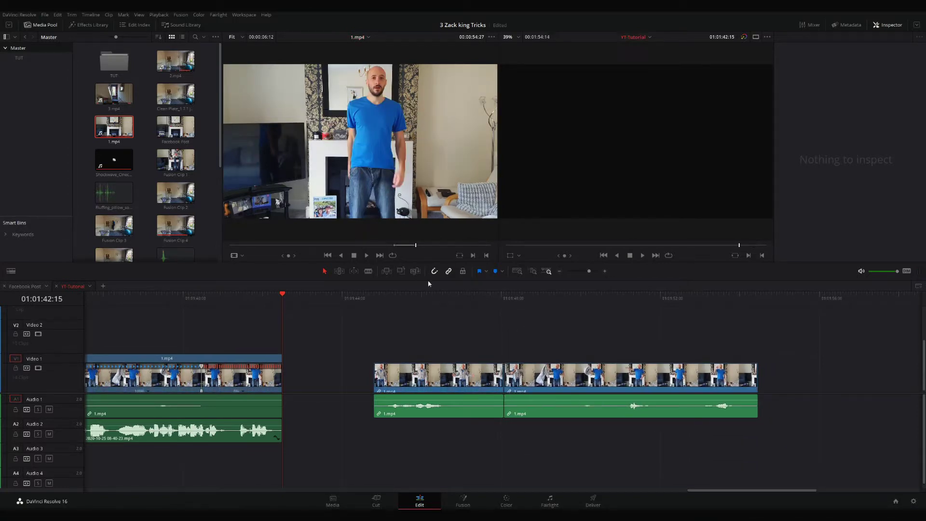
Step: Play the new edit and step frame by frame through the hoodie coming off
{"action": "left_click_drag", "start_coordinate": [283, 294], "coordinate": [484, 295]}
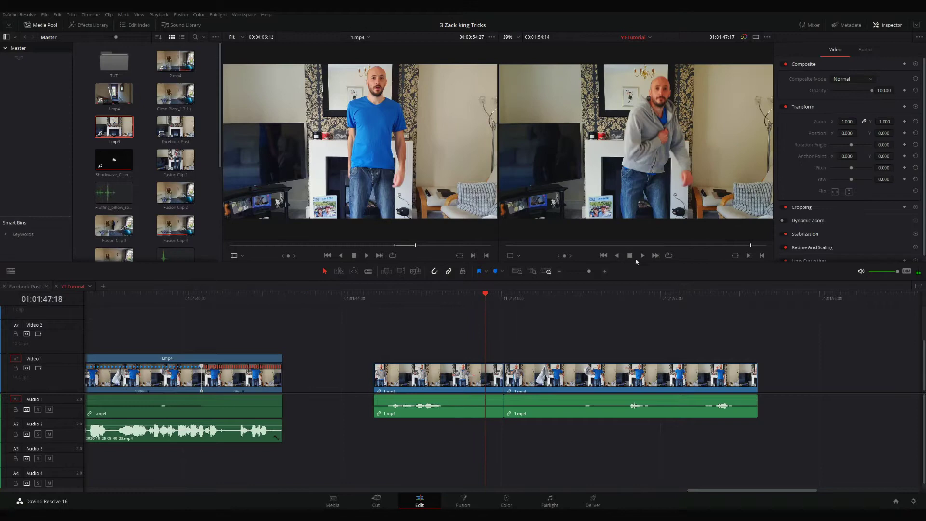
{"action": "left_click", "coordinate": [642, 256]}
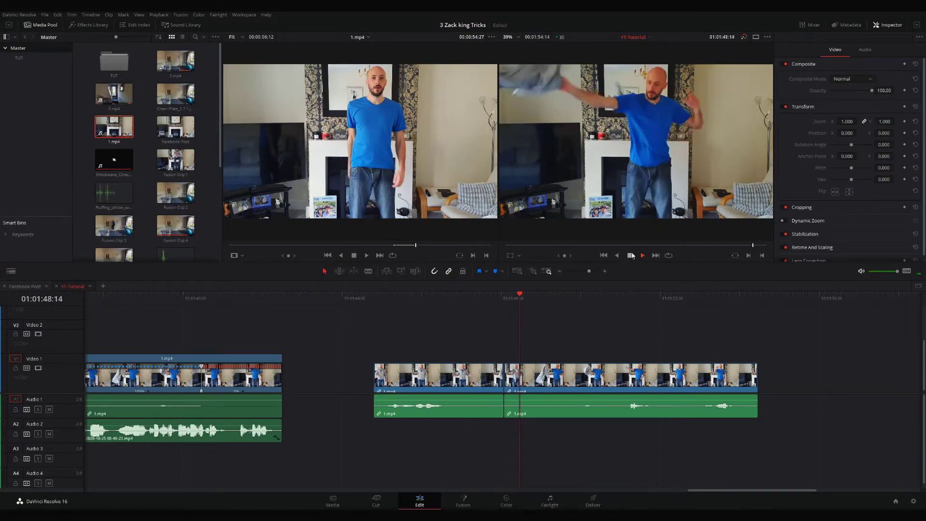
{"action": "key", "text": "j"}
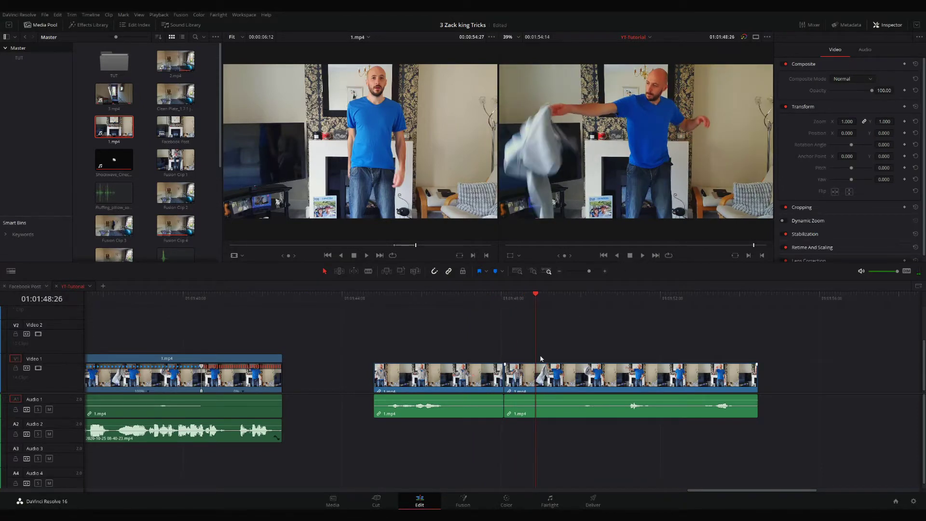
{"action": "key", "text": "l"}
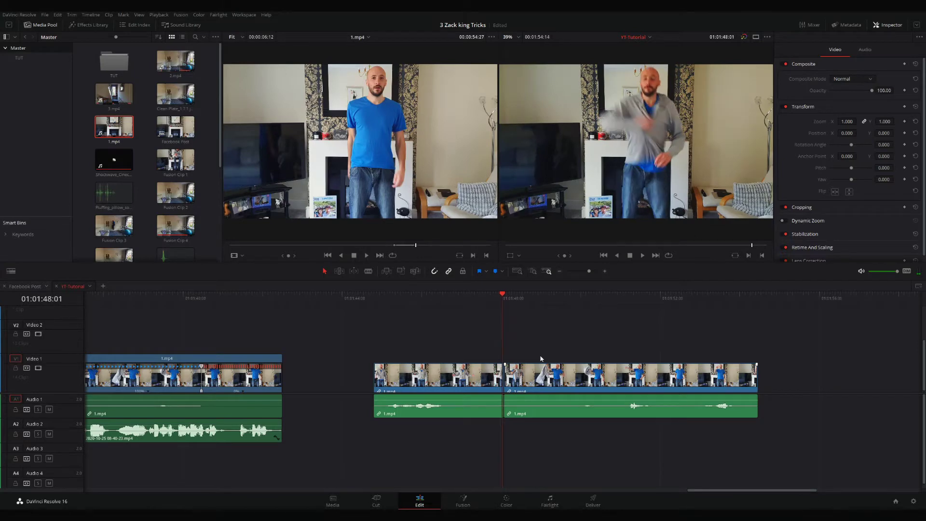
{"action": "key", "text": "Left"}
{"action": "key", "text": "Right"}
{"action": "key", "text": "Left"}
{"action": "key", "text": "Left"}
{"action": "key", "text": "Left"}
{"action": "key", "text": "Left"}
{"action": "key", "text": "Left"}
{"action": "key", "text": "Left"}
{"action": "key", "text": "Left"}
{"action": "key", "text": "Left"}
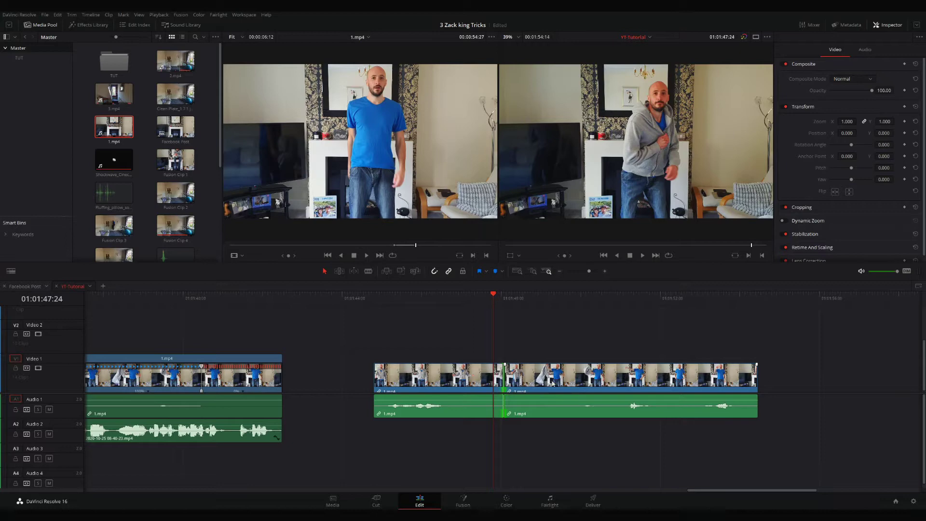
Step: Select the hoodie-to-T-shirt cut and roll it a few frames until the change looks seamless
{"action": "key", "text": "Up"}
{"action": "key", "text": "Down"}
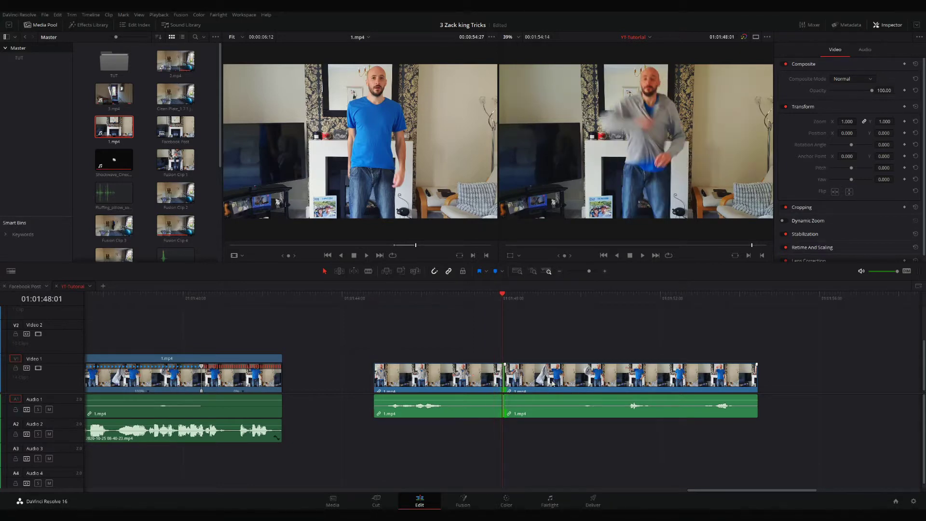
{"action": "key", "text": "v"}
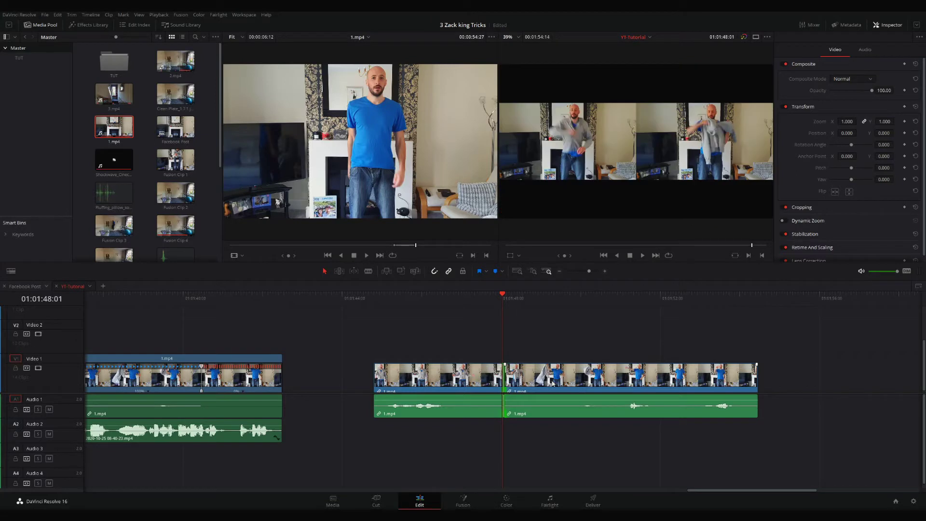
{"action": "key", "text": "period"}
{"action": "key", "text": "period"}
{"action": "key", "text": "period"}
{"action": "key", "text": "period"}
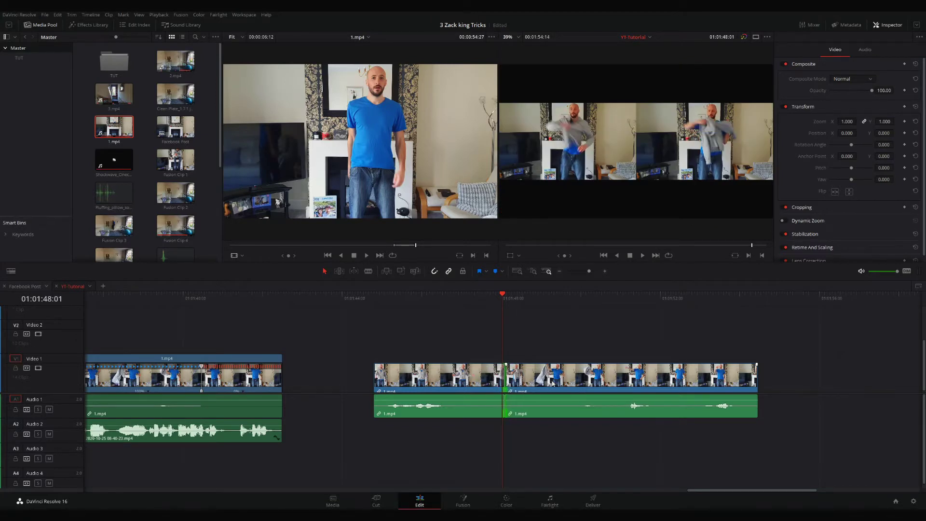
{"action": "key", "text": "comma"}
{"action": "key", "text": "comma"}
{"action": "key", "text": "comma"}
{"action": "key", "text": "comma"}
{"action": "key", "text": "comma"}
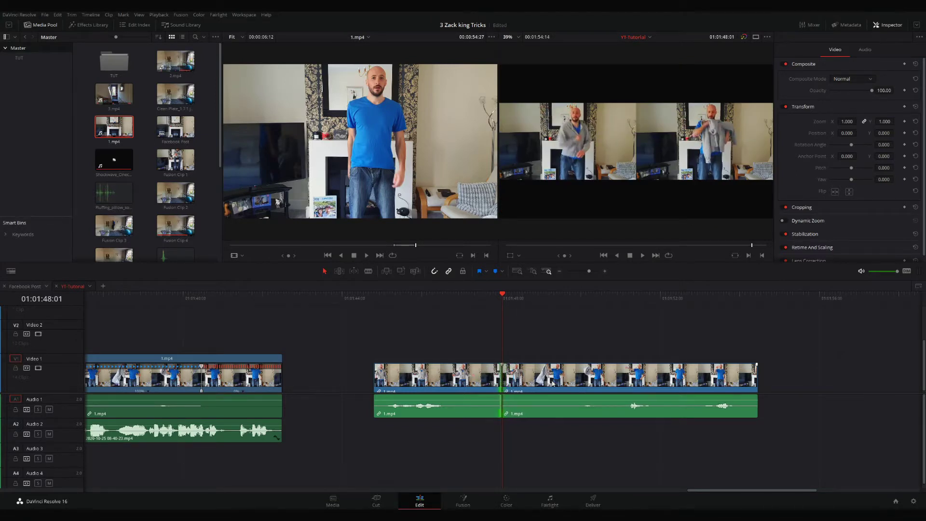
{"action": "key", "text": "period"}
{"action": "key", "text": "period"}
{"action": "key", "text": "period"}
{"action": "key", "text": "period"}
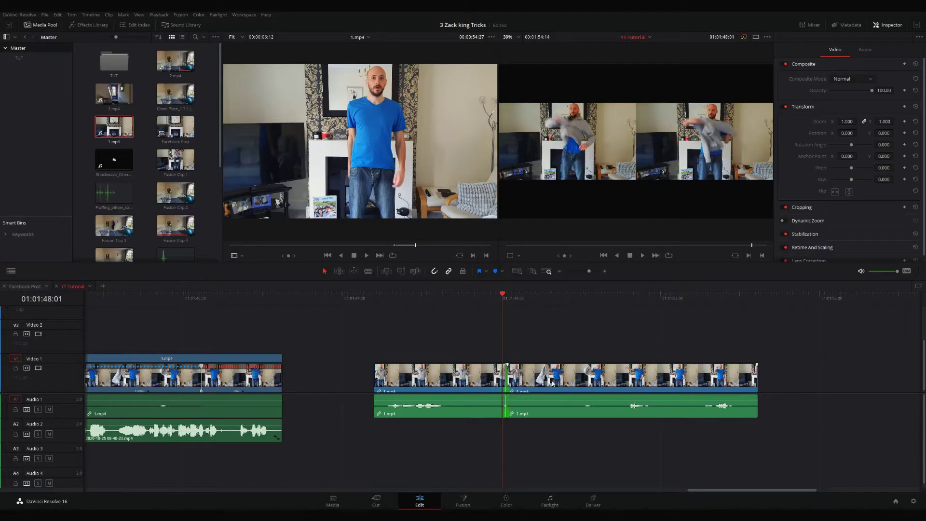
{"action": "key", "text": "comma"}
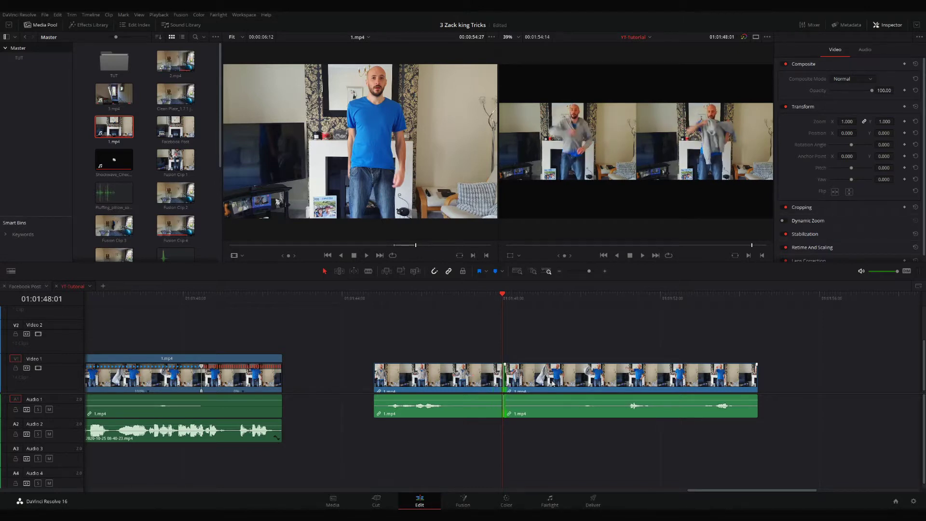
{"action": "key", "text": "period"}
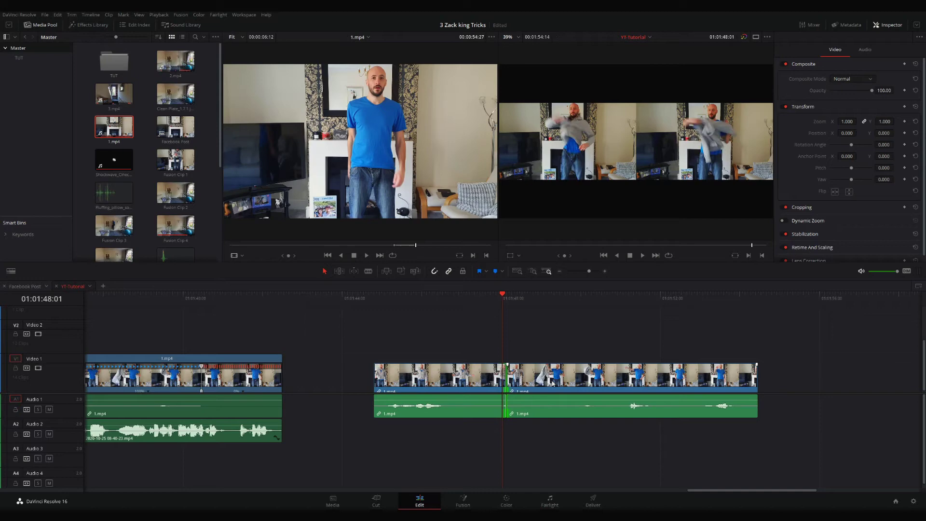
{"action": "key", "text": "period"}
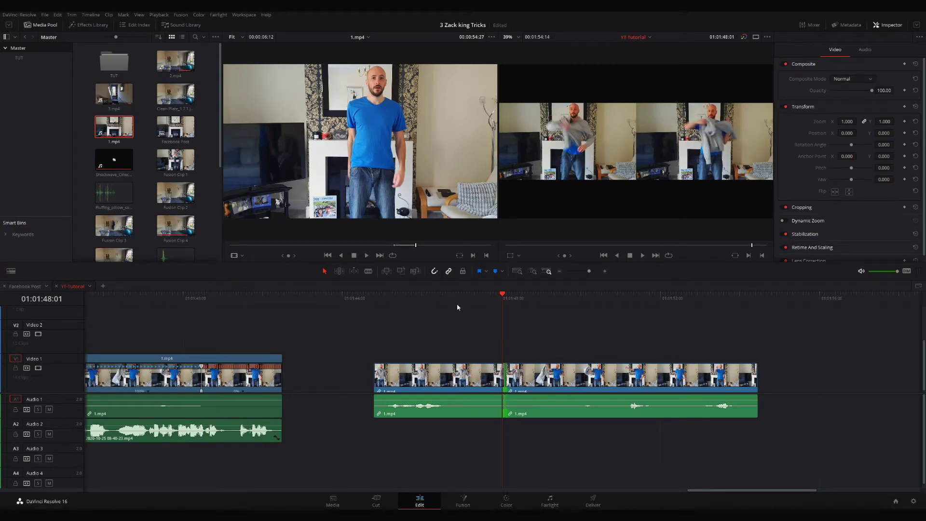
{"action": "key", "text": "slash"}
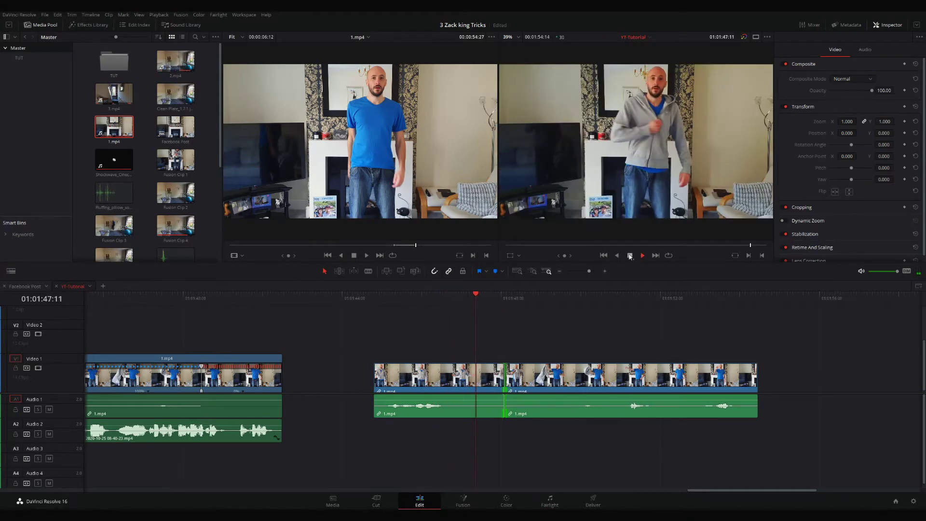
Step: Drop a 2-frame Cross Dissolve on the hoodie-to-T-shirt cut and play it back
{"action": "left_click", "coordinate": [631, 255]}
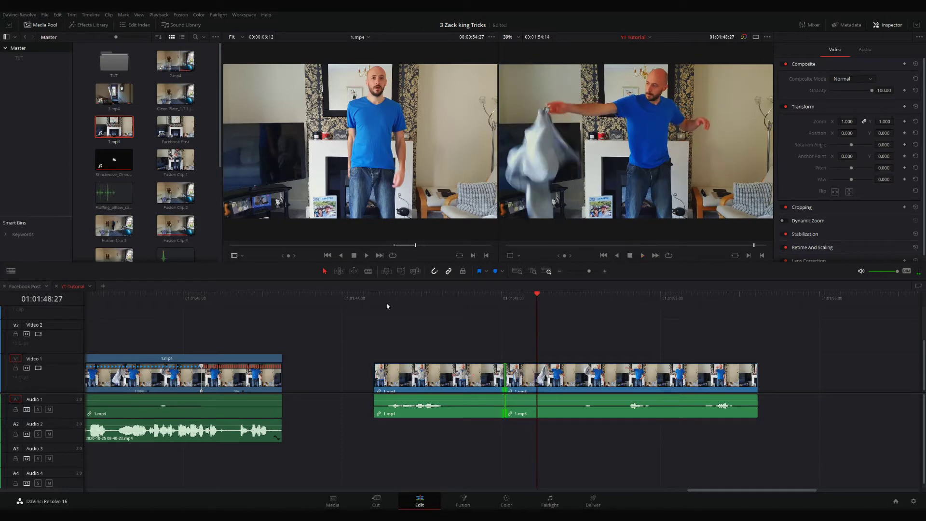
{"action": "left_click", "coordinate": [93, 24]}
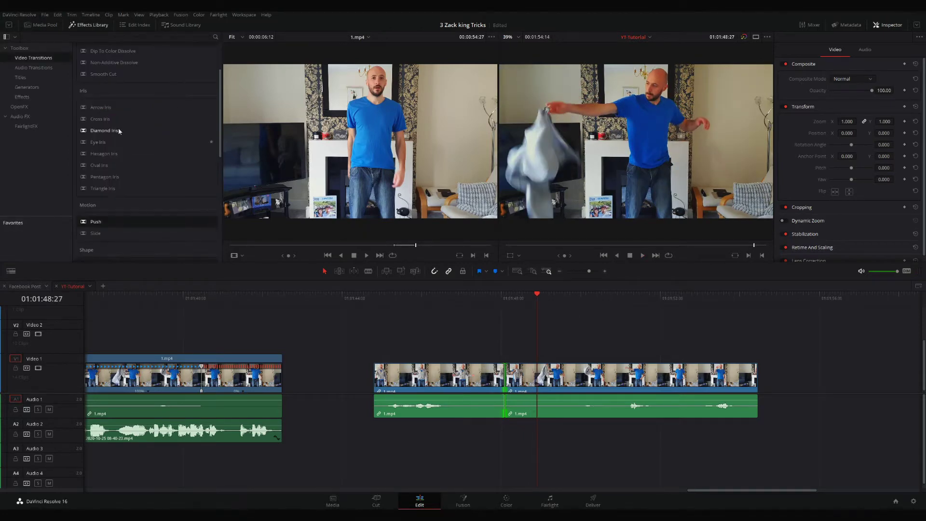
{"action": "scroll", "coordinate": [148, 97], "scroll_direction": "up", "scroll_amount": 3}
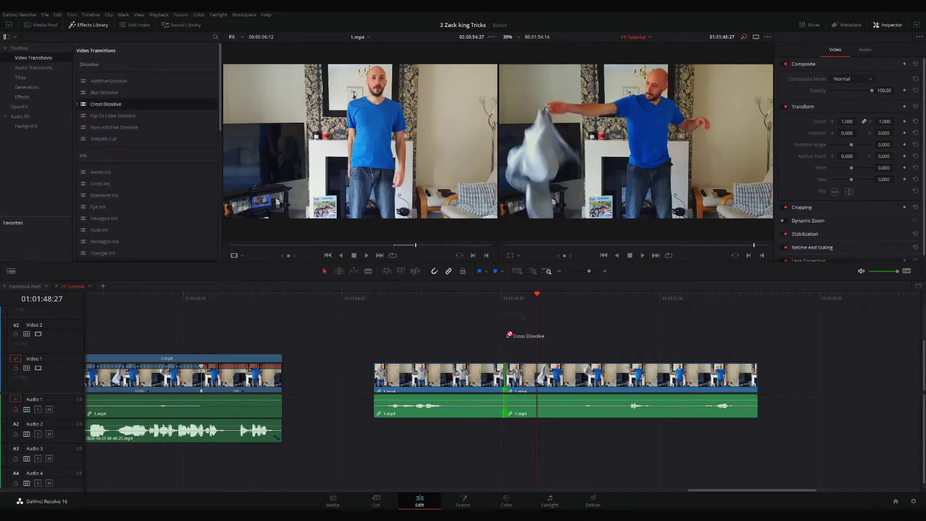
{"action": "left_click_drag", "start_coordinate": [537, 376], "coordinate": [489, 374]}
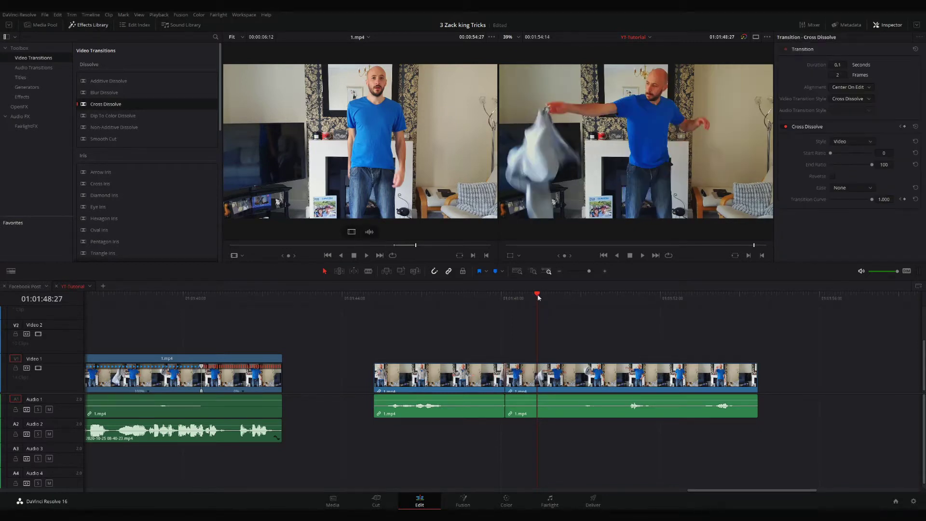
{"action": "left_click_drag", "start_coordinate": [538, 294], "coordinate": [470, 301]}
{"action": "left_click", "coordinate": [642, 256]}
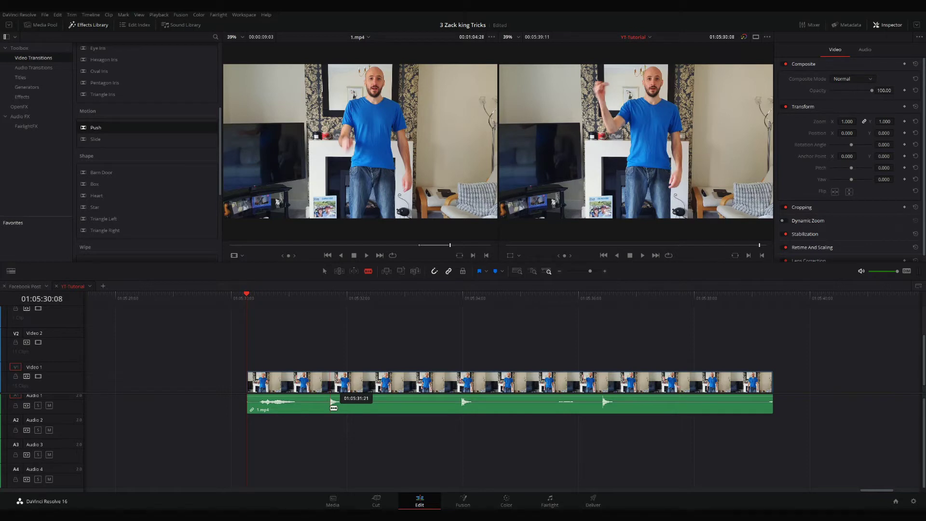
Step: Blade the blue T-shirt clip at three points into four pieces, check the first split, and go to Color
{"action": "left_click", "coordinate": [332, 408]}
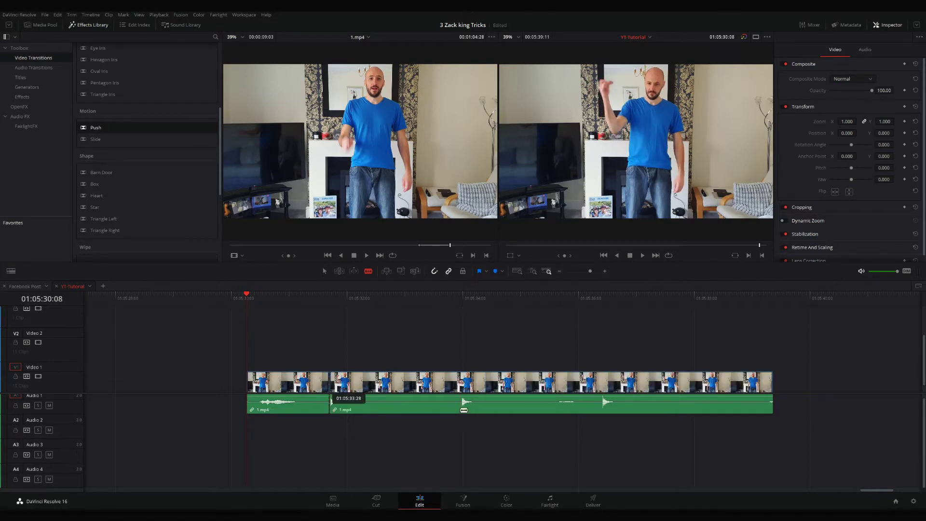
{"action": "left_click", "coordinate": [463, 407]}
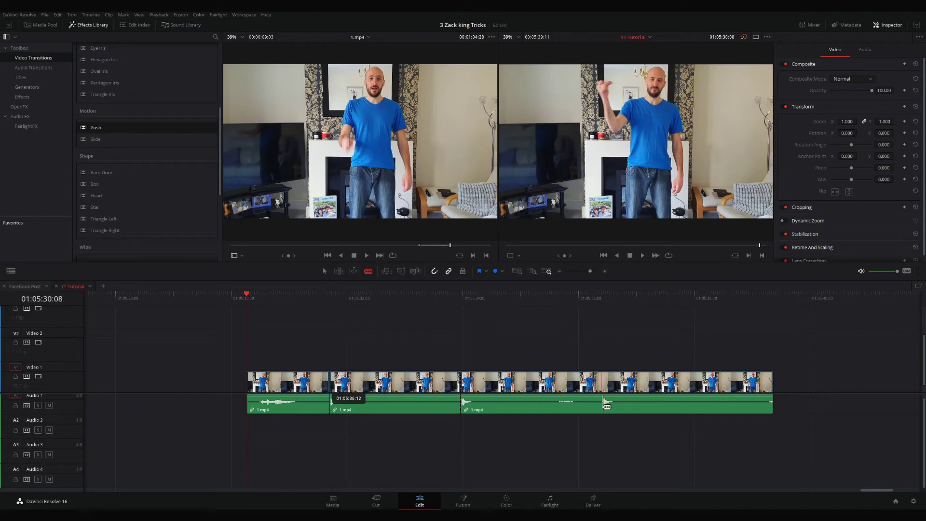
{"action": "left_click", "coordinate": [604, 407]}
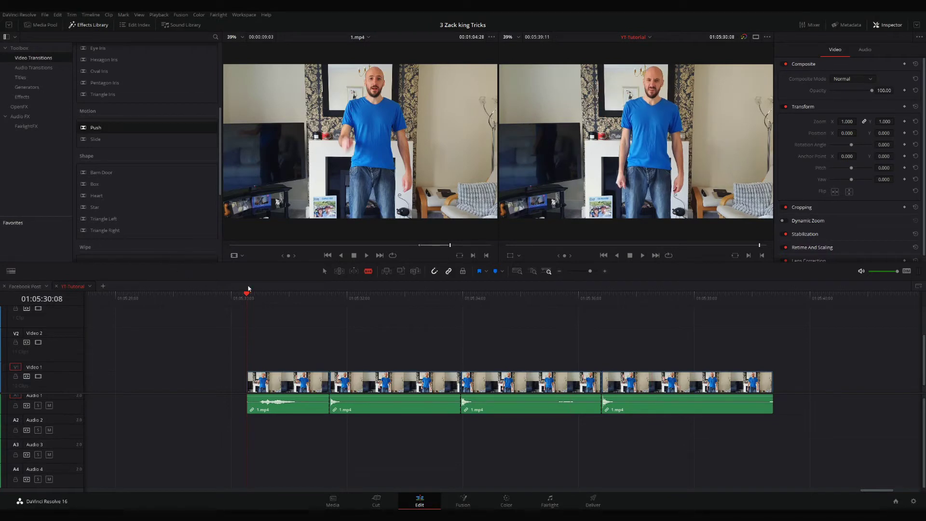
{"action": "left_click_drag", "start_coordinate": [248, 295], "coordinate": [356, 295]}
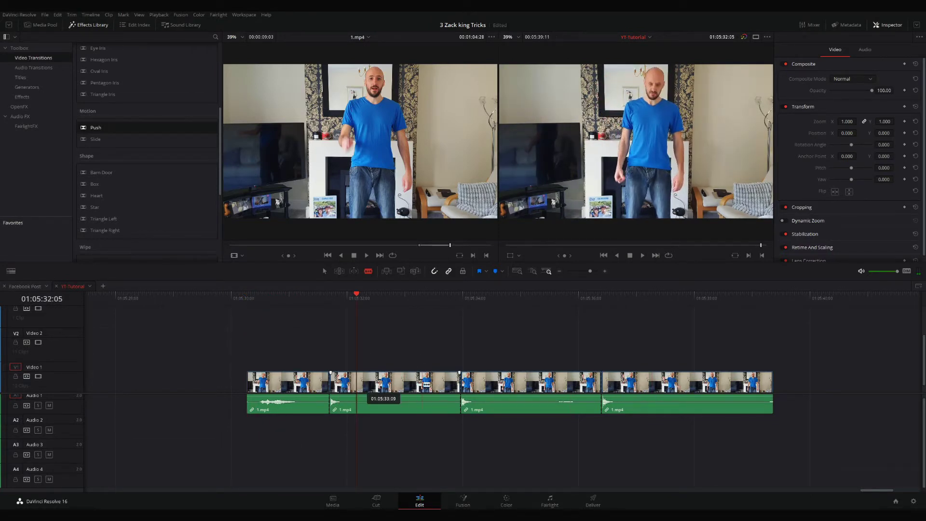
{"action": "left_click", "coordinate": [508, 501]}
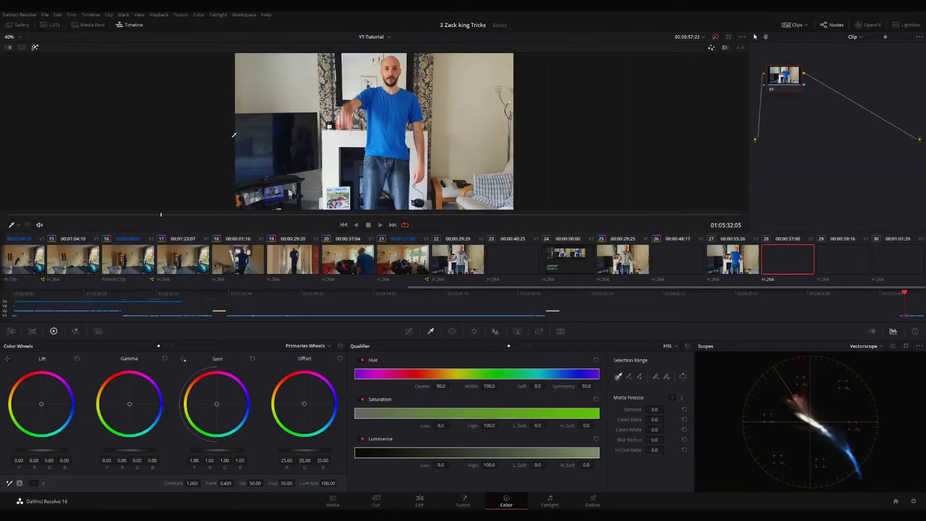
Step: Hide the clip thumbnail strip on the Color page to enlarge the viewer
{"action": "left_click", "coordinate": [796, 26]}
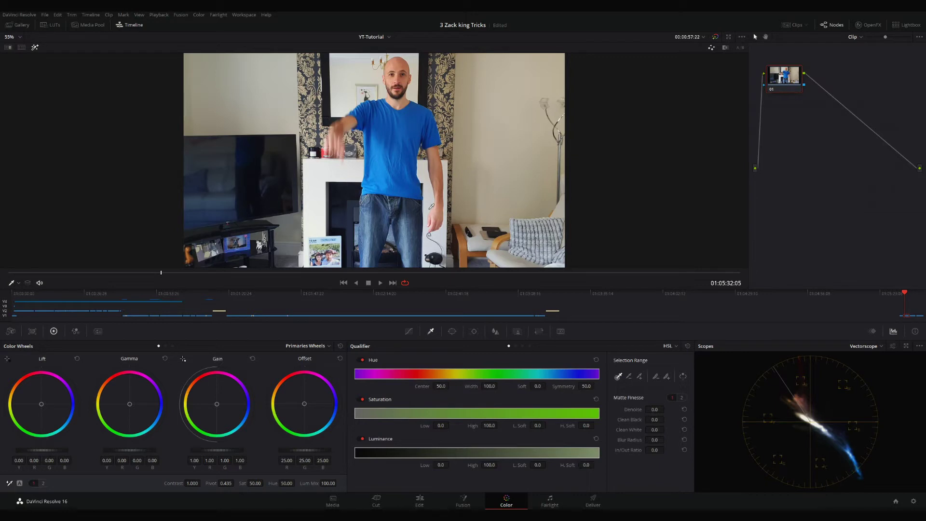
Step: Sample the blue shirt with the Qualifier eyedropper and extend the key across the shirt
{"action": "left_click", "coordinate": [389, 131]}
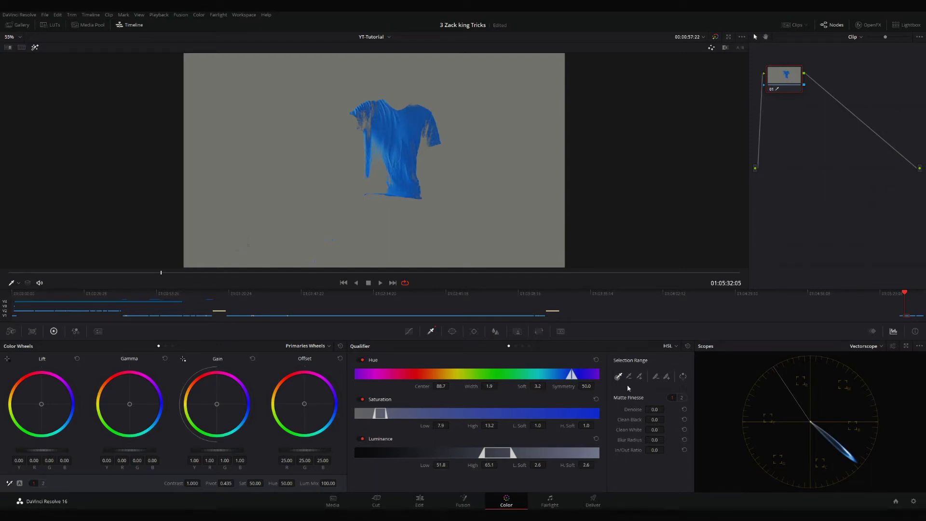
{"action": "left_click", "coordinate": [640, 376]}
{"action": "left_click_drag", "start_coordinate": [385, 156], "coordinate": [383, 164]}
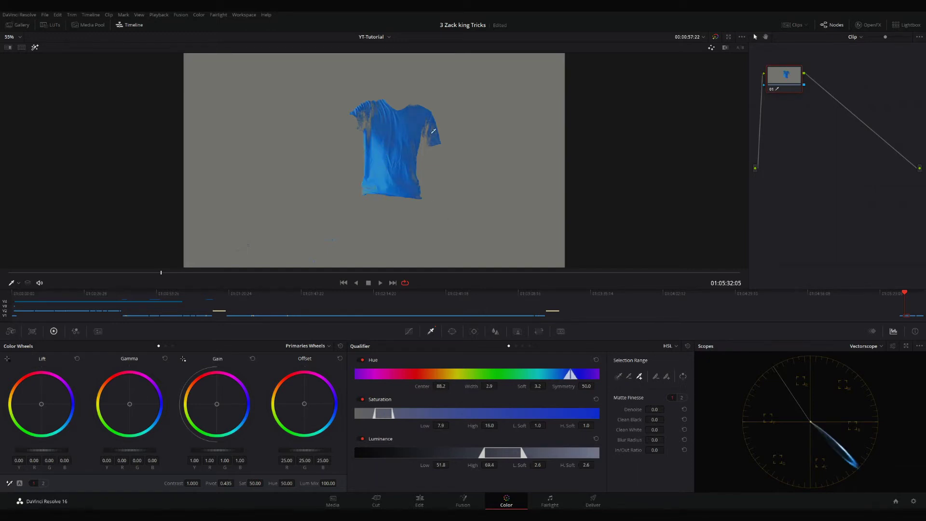
{"action": "left_click_drag", "start_coordinate": [433, 131], "coordinate": [420, 127]}
{"action": "left_click_drag", "start_coordinate": [363, 109], "coordinate": [366, 123]}
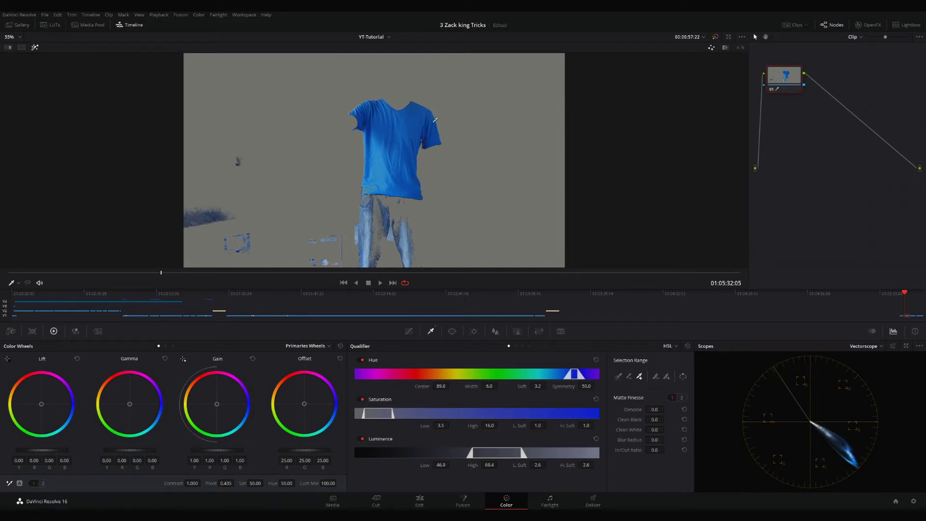
Step: Remove the jeans from the key and add the shirt's bright areas and shoulder (hue centre 89.1, width 4.7)
{"action": "left_click", "coordinate": [629, 377]}
{"action": "left_click", "coordinate": [372, 219]}
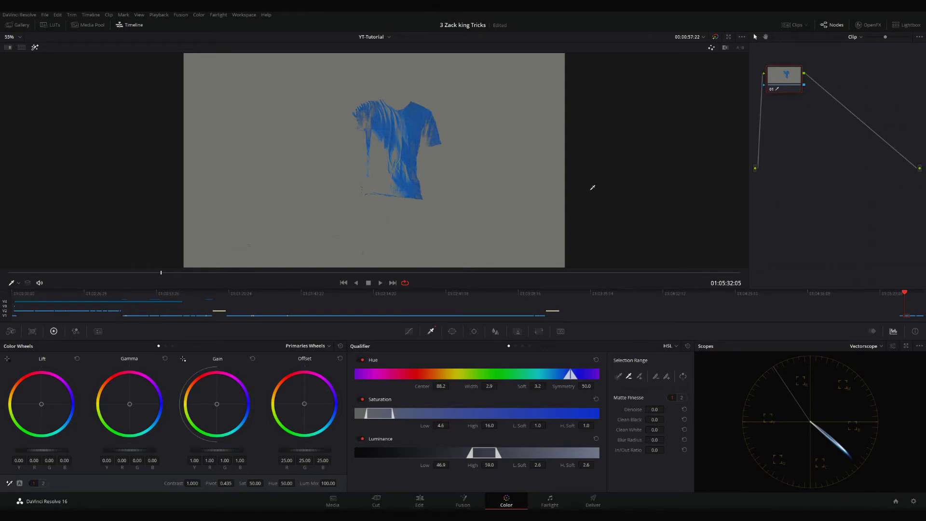
{"action": "left_click", "coordinate": [640, 376]}
{"action": "left_click", "coordinate": [385, 157]}
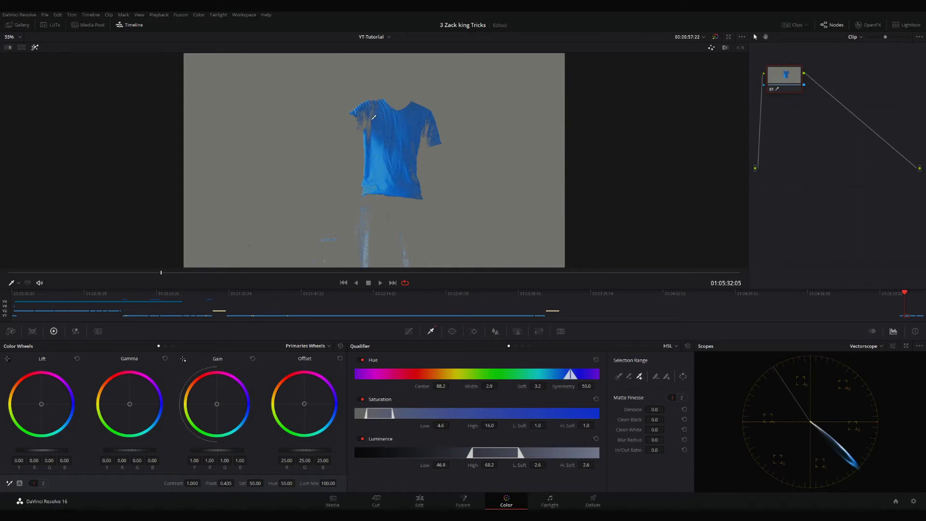
{"action": "left_click_drag", "start_coordinate": [373, 118], "coordinate": [380, 125]}
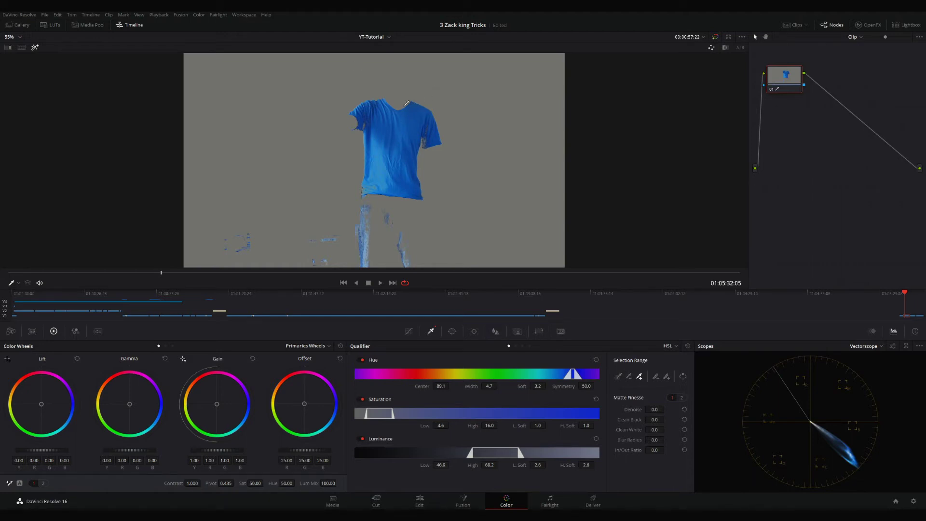
Step: Use a Hue vs Hue curve point on the blue range to turn the keyed shirt green (hue rotate 89.13)
{"action": "left_click", "coordinate": [409, 331]}
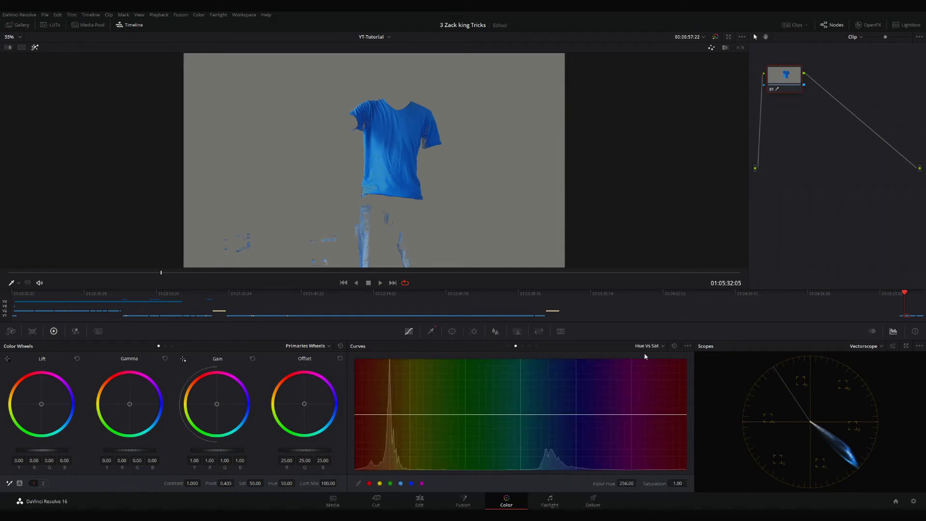
{"action": "left_click", "coordinate": [663, 347]}
{"action": "left_click", "coordinate": [667, 369]}
{"action": "left_click_drag", "start_coordinate": [401, 417], "coordinate": [405, 402]}
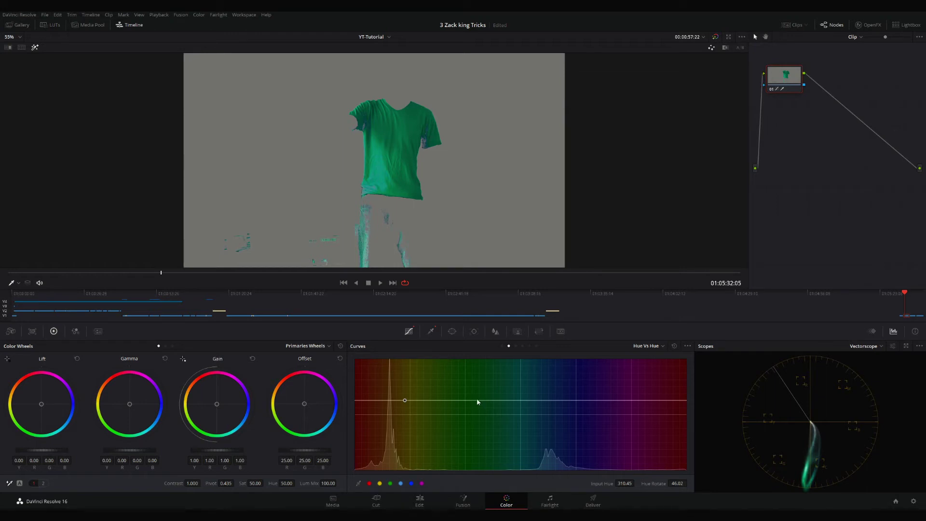
{"action": "left_click_drag", "start_coordinate": [407, 399], "coordinate": [428, 388]}
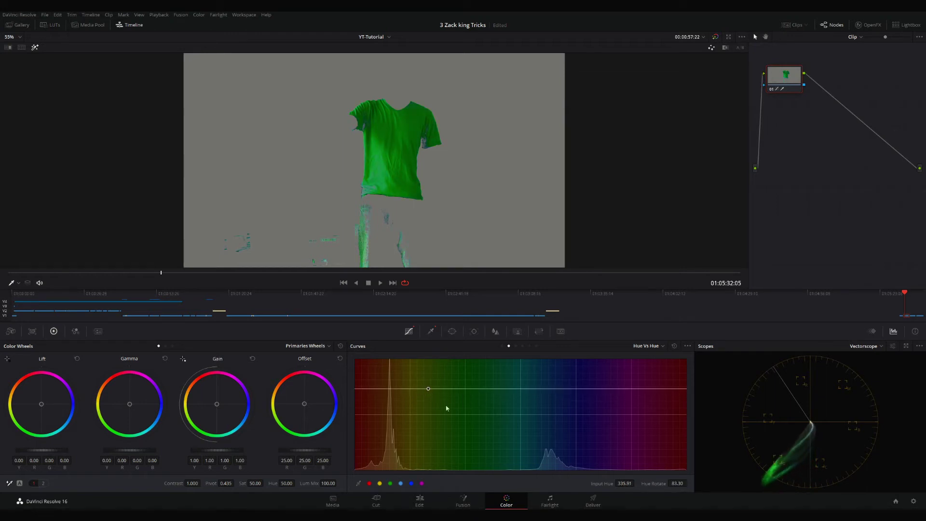
{"action": "left_click_drag", "start_coordinate": [570, 393], "coordinate": [584, 445]}
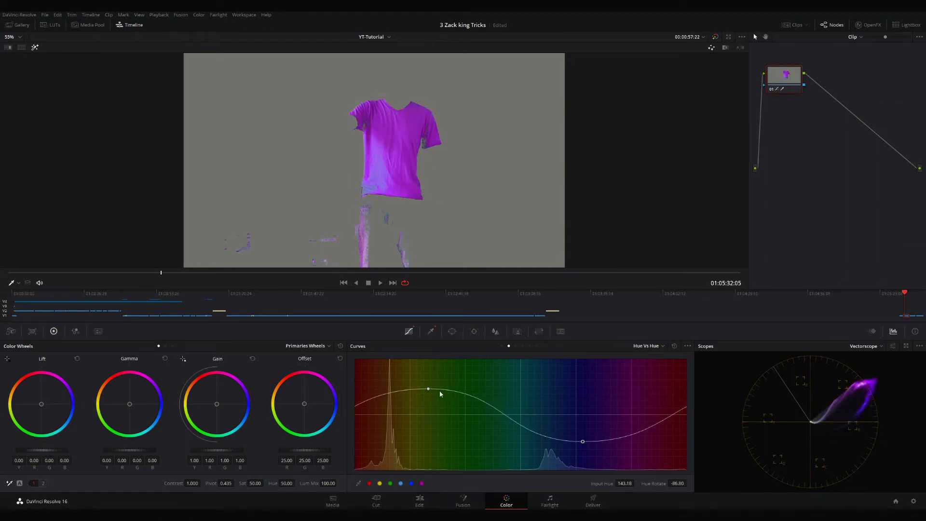
{"action": "mouse_move", "coordinate": [582, 443]}
{"action": "left_mouse_down"}
{"action": "mouse_move", "coordinate": [574, 410]}
{"action": "mouse_move", "coordinate": [457, 384]}
{"action": "left_mouse_up"}
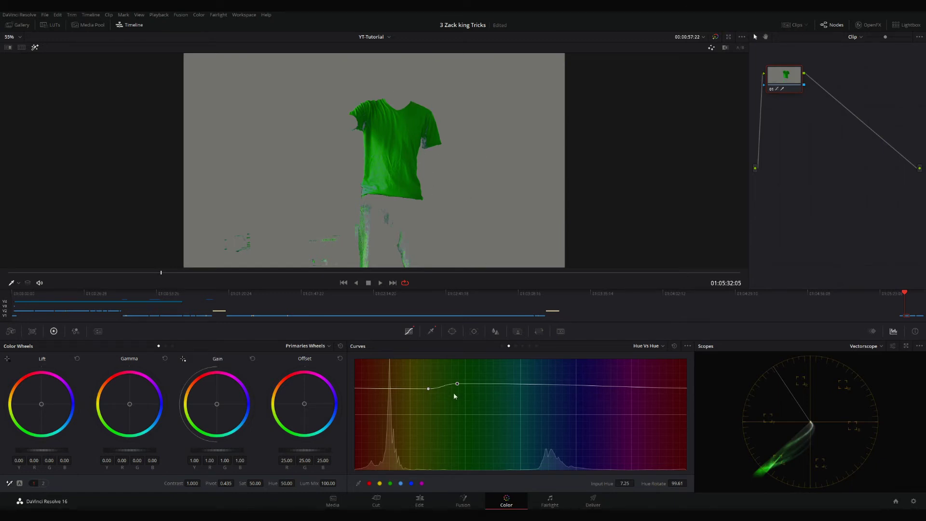
{"action": "left_click_drag", "start_coordinate": [458, 384], "coordinate": [459, 387]}
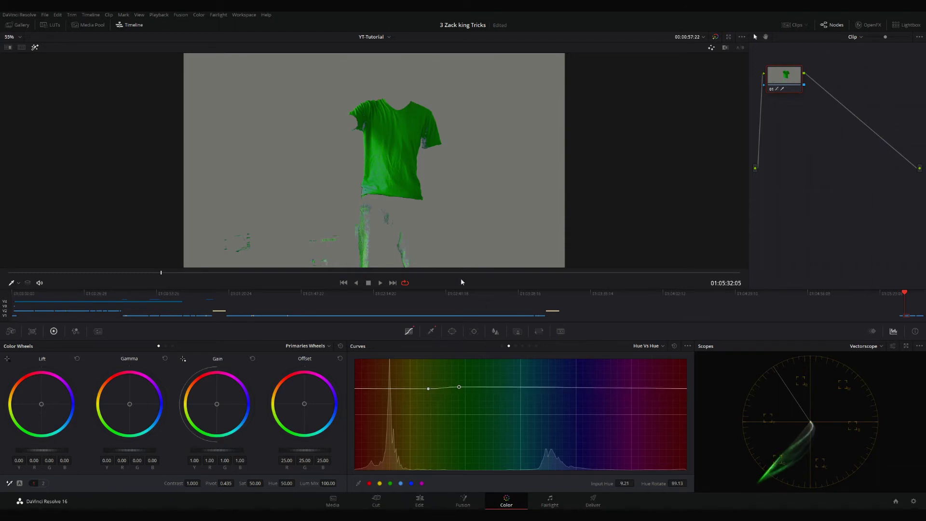
Step: Apply clip 28's grade to clip 29, drag its hue point so the shirt turns purple, and return to Edit
{"action": "left_click", "coordinate": [794, 25]}
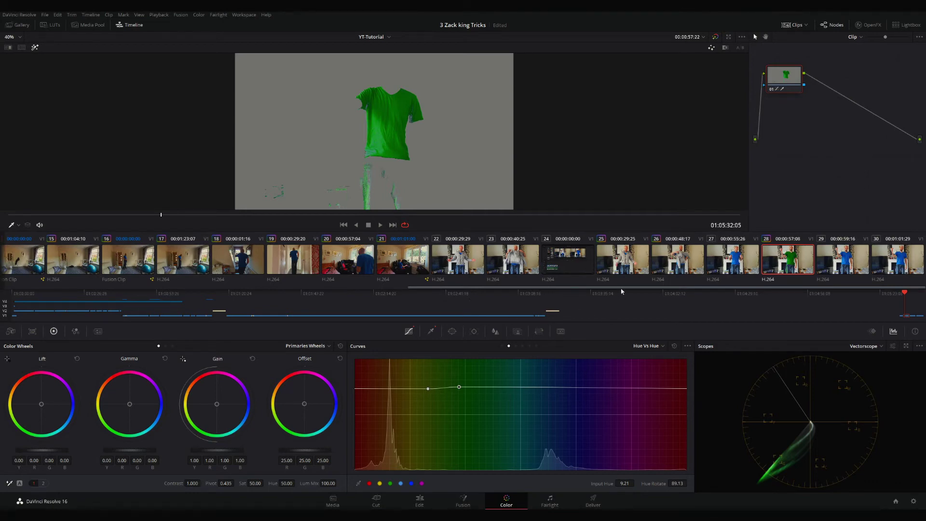
{"action": "left_click", "coordinate": [848, 264]}
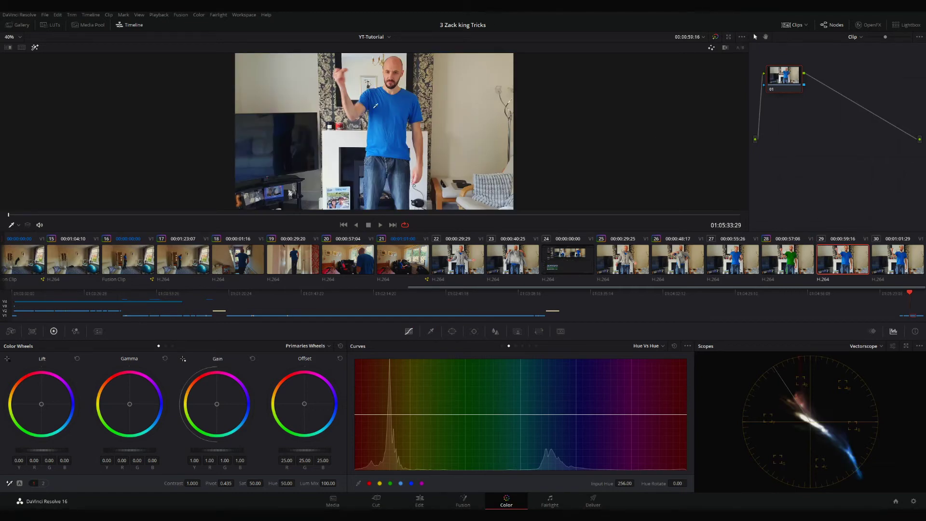
{"action": "middle_click", "coordinate": [788, 258]}
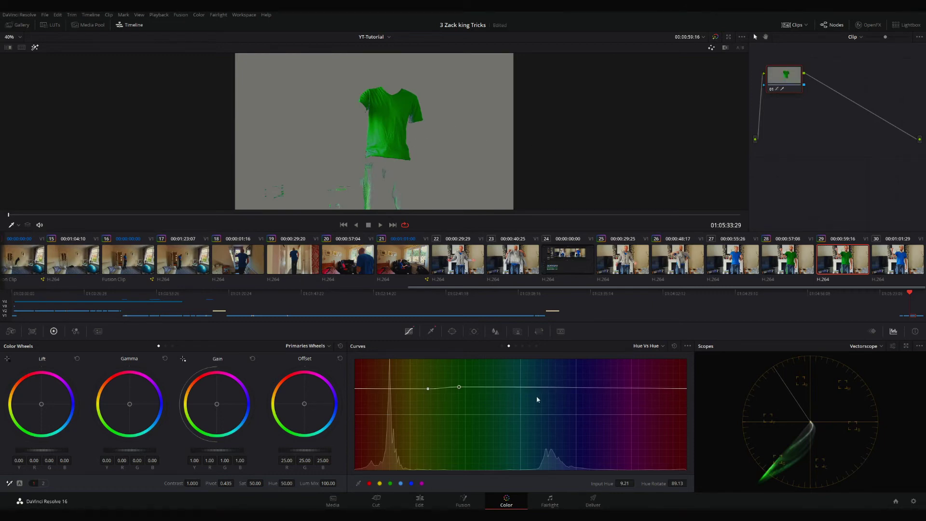
{"action": "left_click_drag", "start_coordinate": [459, 388], "coordinate": [479, 438]}
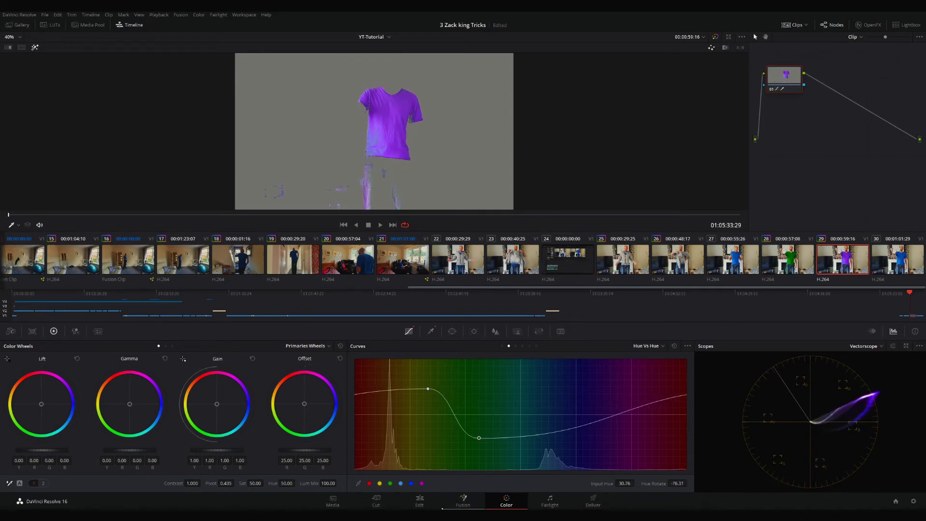
{"action": "left_click", "coordinate": [419, 502]}
{"action": "left_click_drag", "start_coordinate": [461, 293], "coordinate": [313, 293]}
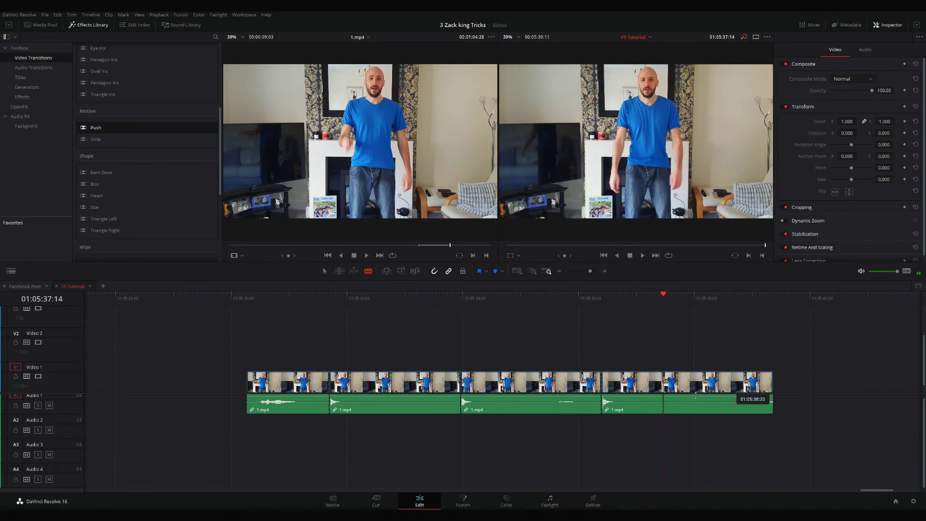
Step: Play back the green, purple, blue shirt colour-change sequence from before the changes
{"action": "left_click_drag", "start_coordinate": [662, 292], "coordinate": [285, 295]}
{"action": "left_click", "coordinate": [643, 255]}
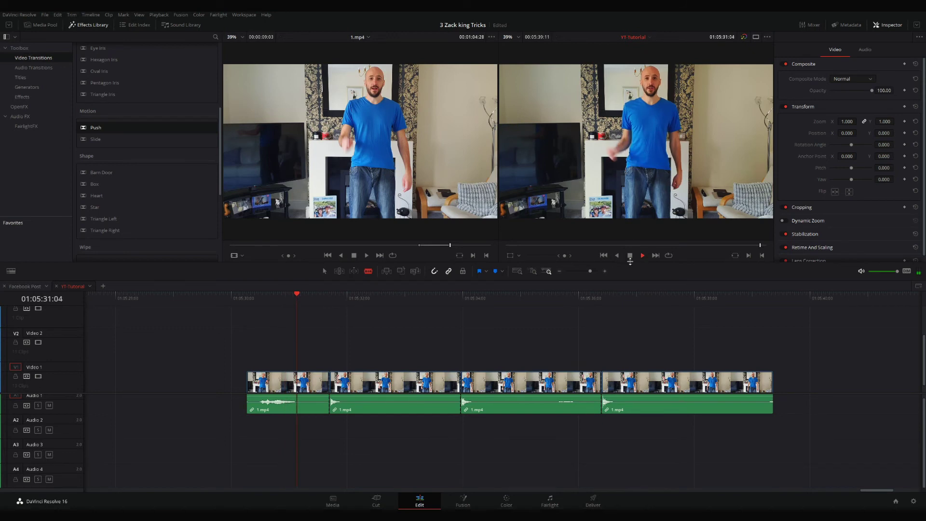
{"action": "left_click", "coordinate": [631, 256]}
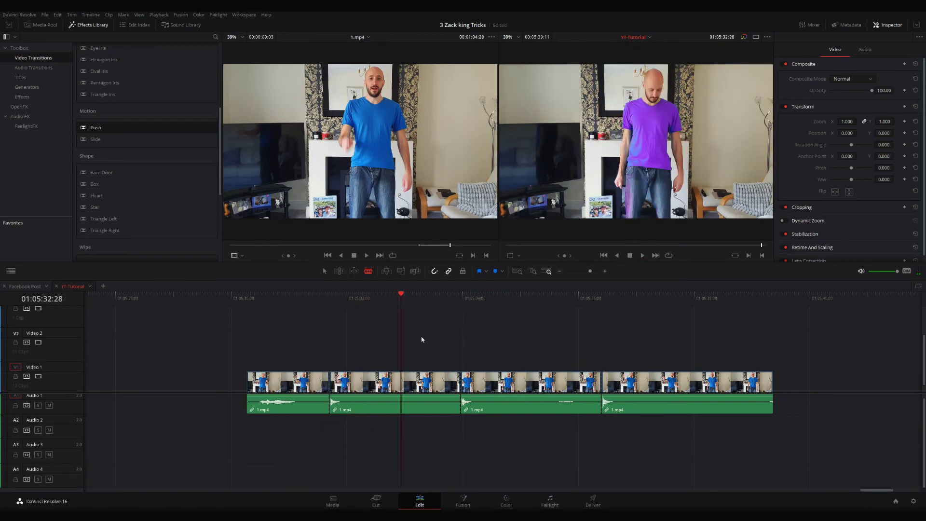
{"action": "left_click_drag", "start_coordinate": [400, 294], "coordinate": [384, 295]}
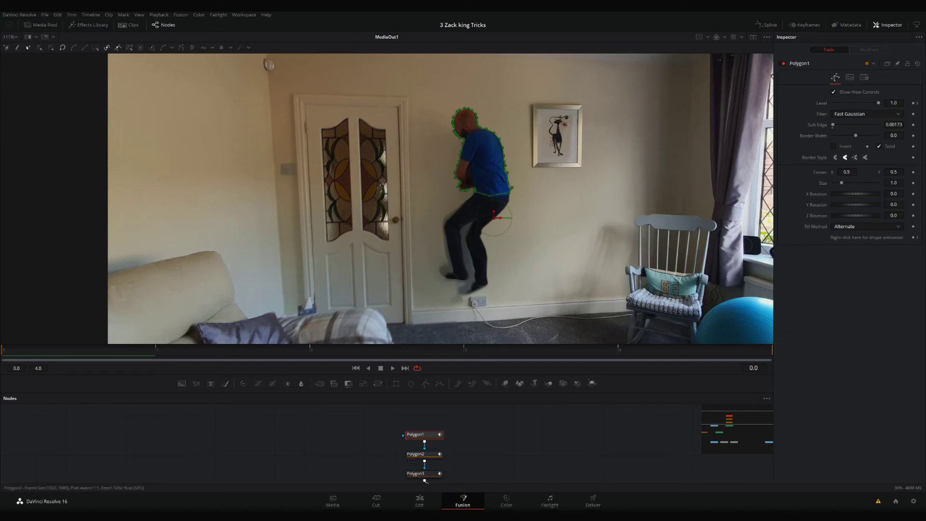
Step: Inspect the feet and leg polygon masks, advancing one frame to check them
{"action": "left_click", "coordinate": [419, 455]}
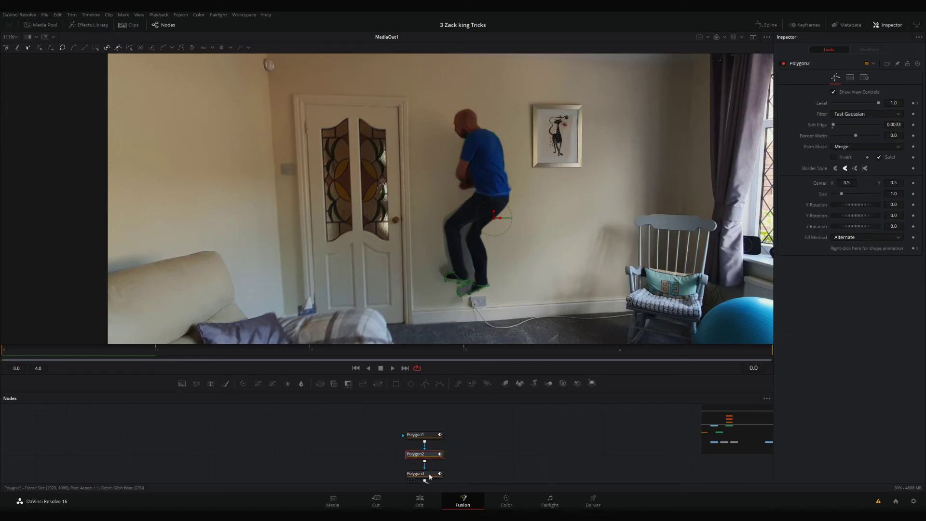
{"action": "left_click", "coordinate": [422, 474]}
{"action": "scroll", "coordinate": [430, 468], "scroll_direction": "down", "scroll_amount": 1}
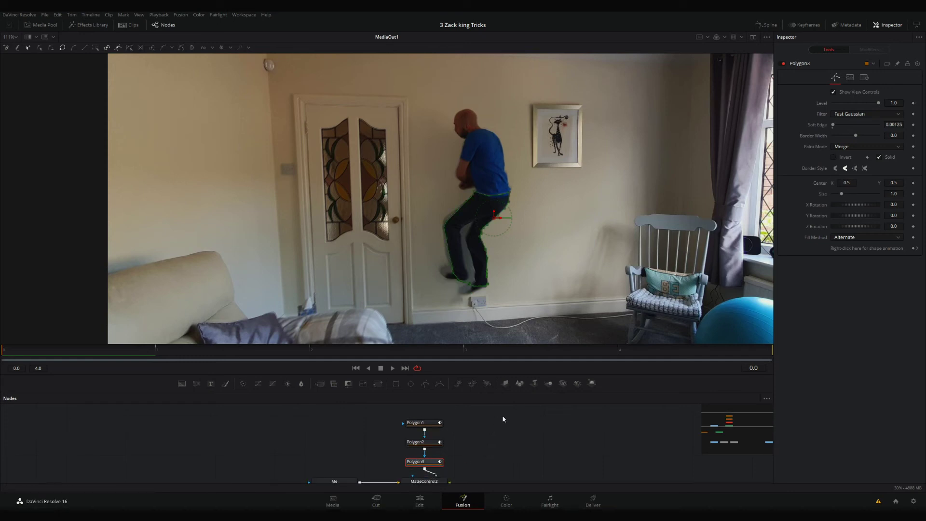
{"action": "key", "text": "Right"}
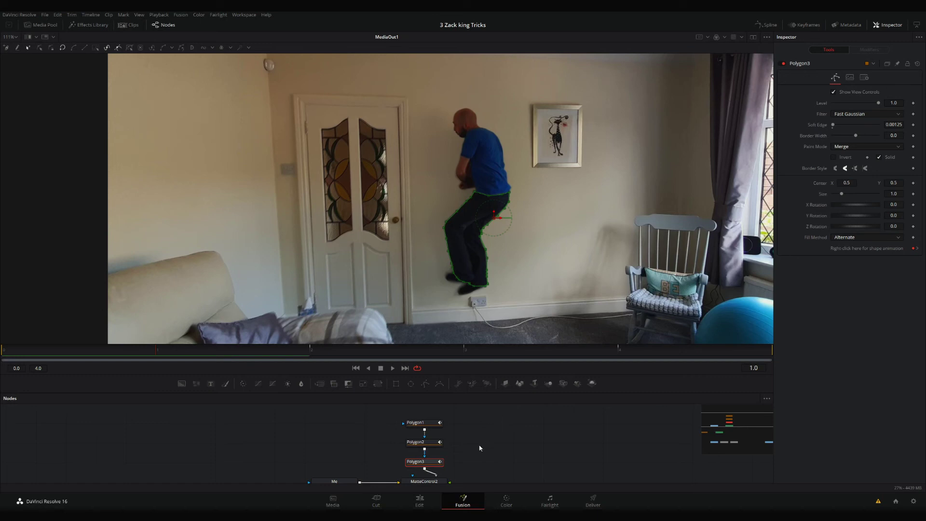
Step: Step the upper-body polygon mask forward to frame 4 where the upper body disappears, recheck the leg mask, then return to frame 1
{"action": "left_click", "coordinate": [416, 423]}
{"action": "key", "text": "Right"}
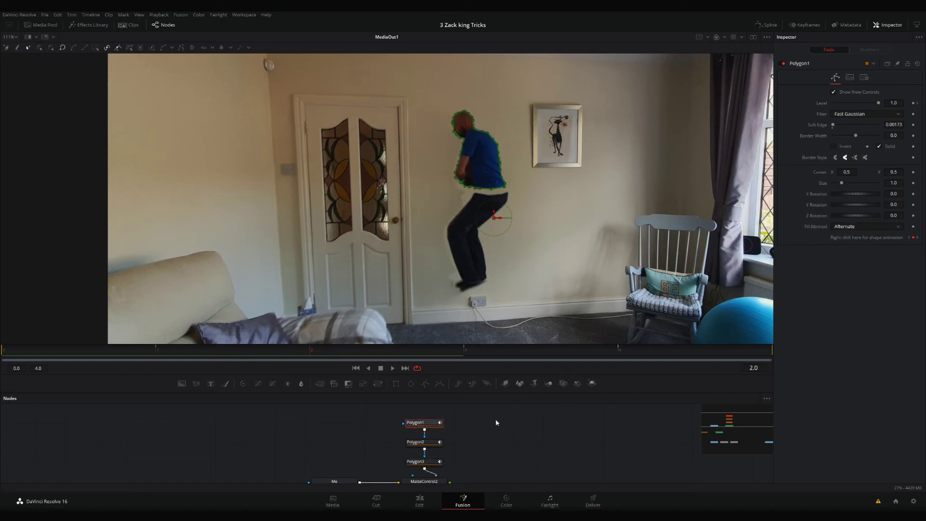
{"action": "key", "text": "Right"}
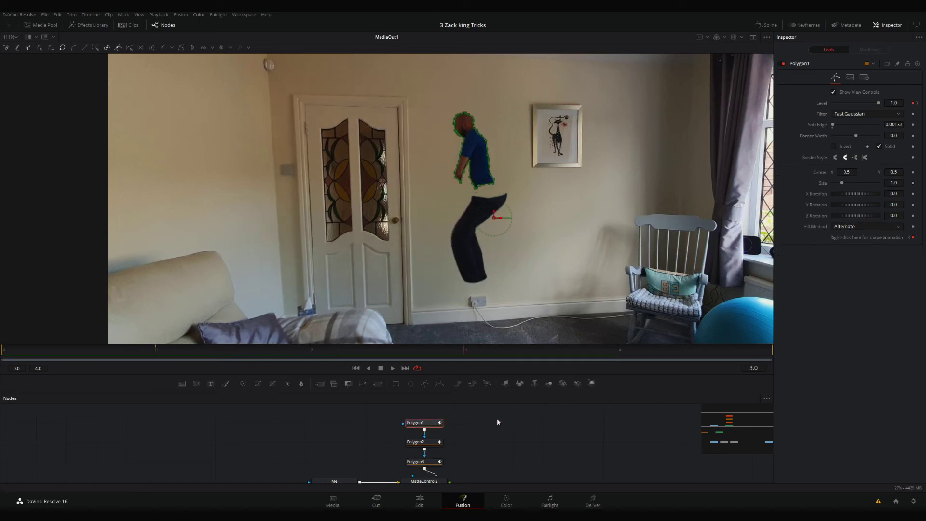
{"action": "key", "text": "Right"}
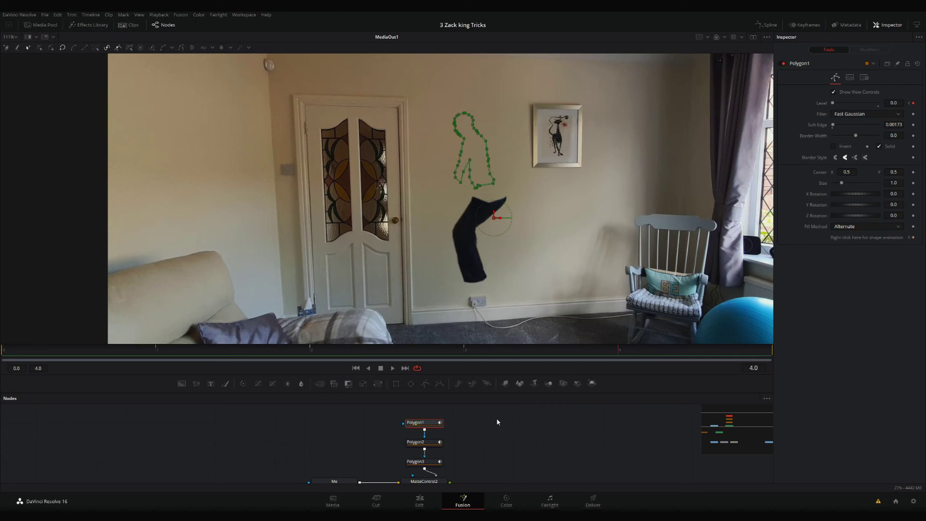
{"action": "left_click", "coordinate": [430, 465]}
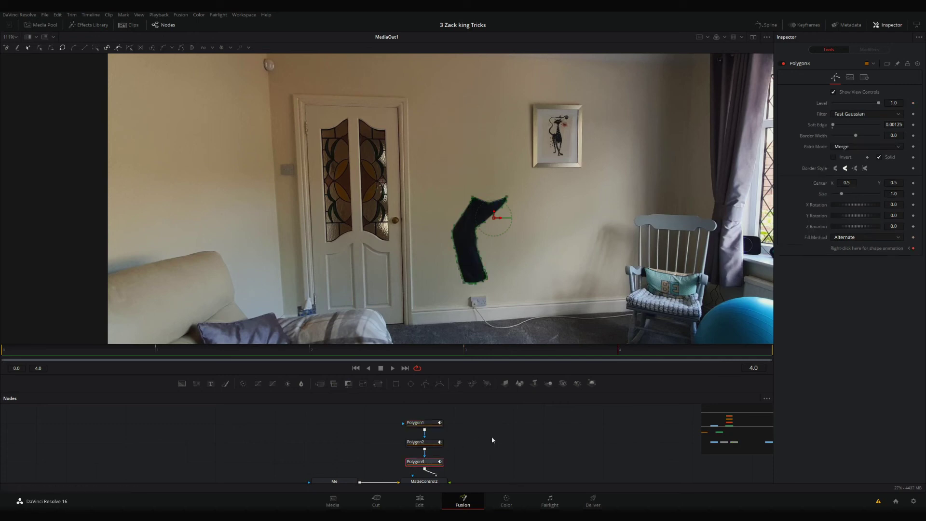
{"action": "key", "text": "space"}
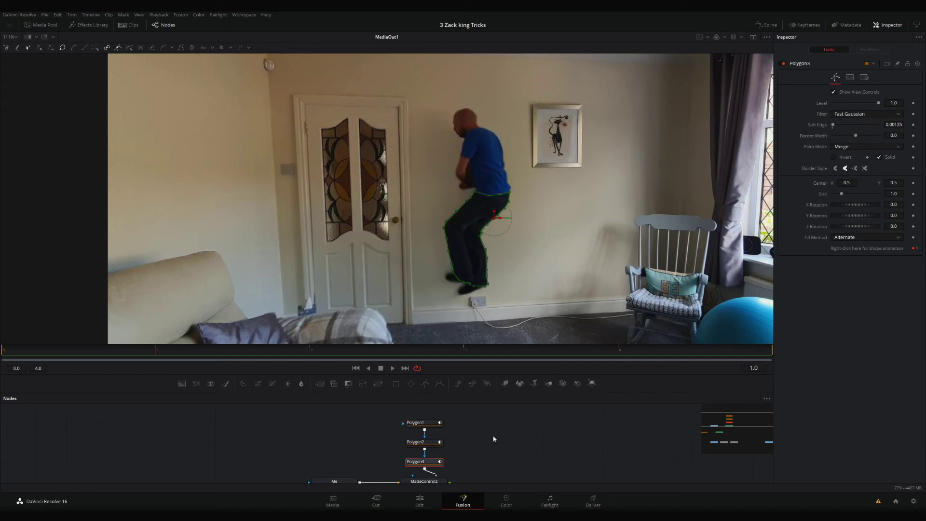